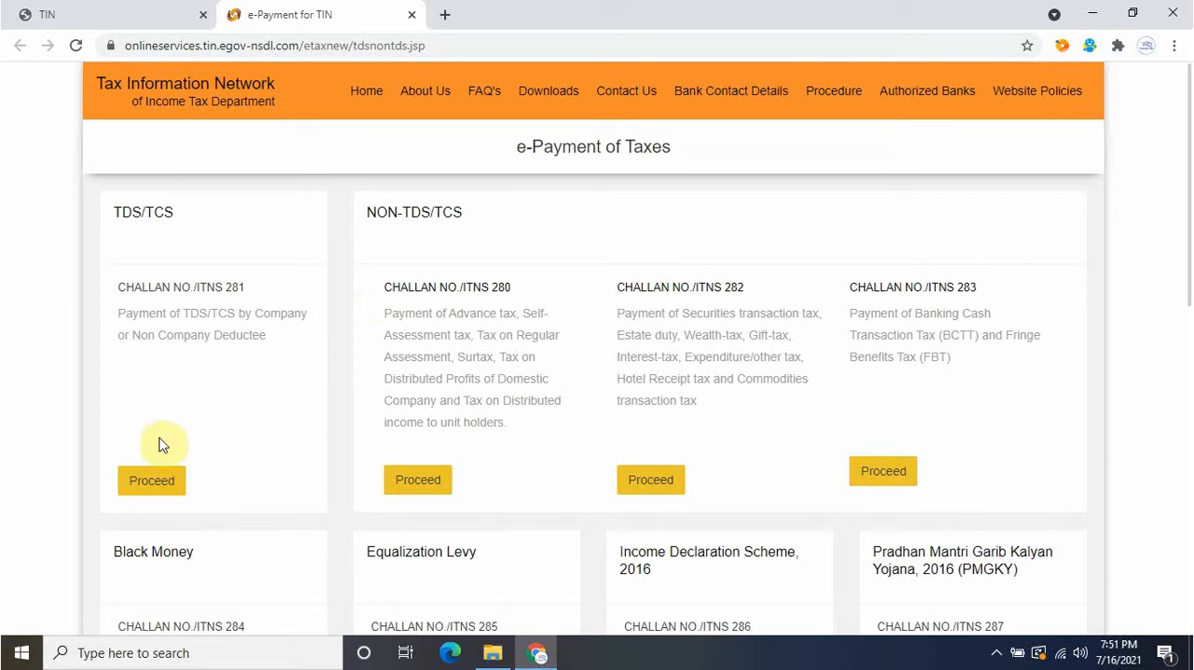
# Open the Challan No./ITNS 281 form and choose (0021) Non-Company Deductees with payment type (200) TDS/TCS Payable by Taxpayer.
pyautogui.click(154, 478)
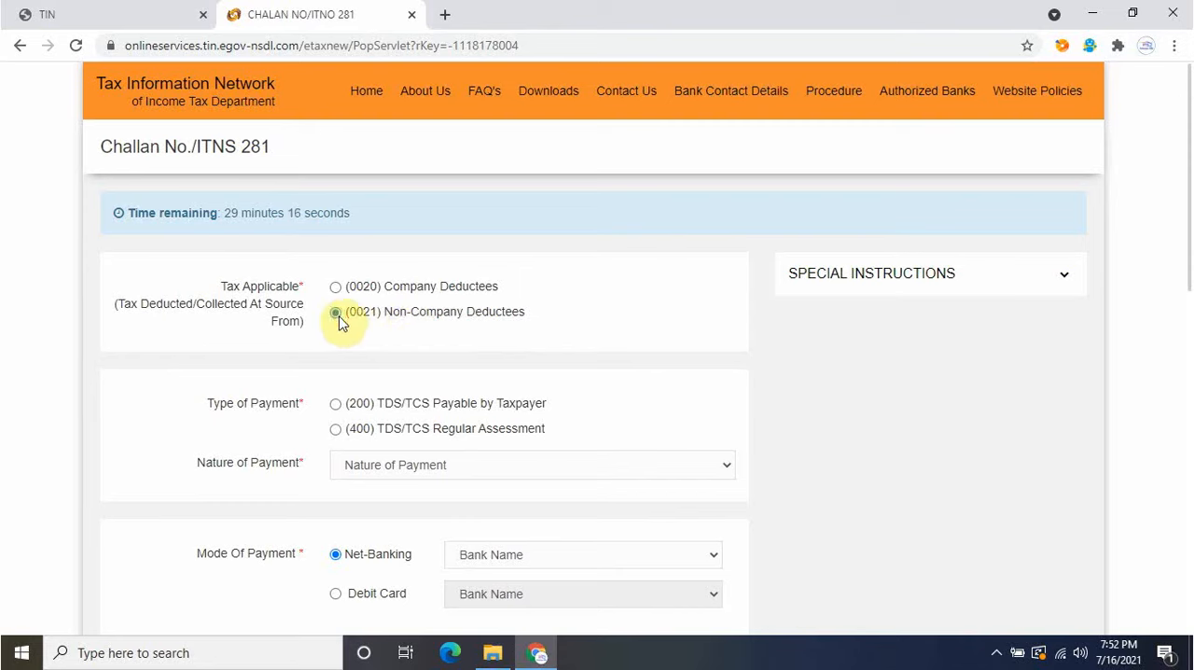
pyautogui.moveTo(1187, 146); pyautogui.dragTo(1190, 194)
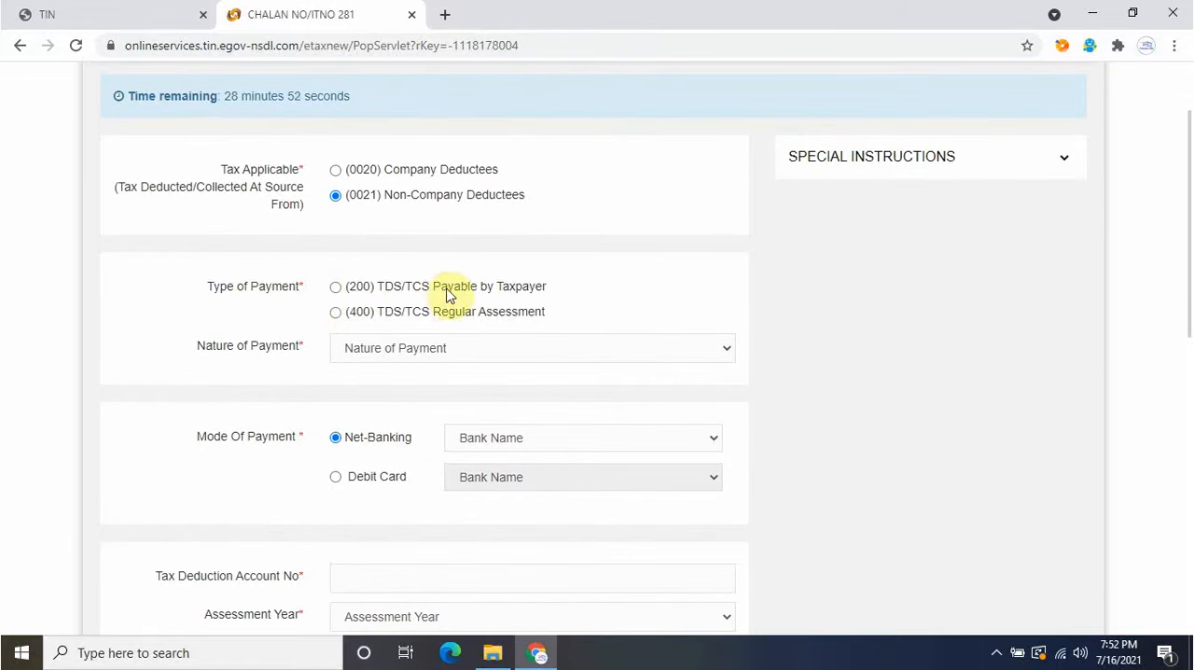
pyautogui.click(336, 288)
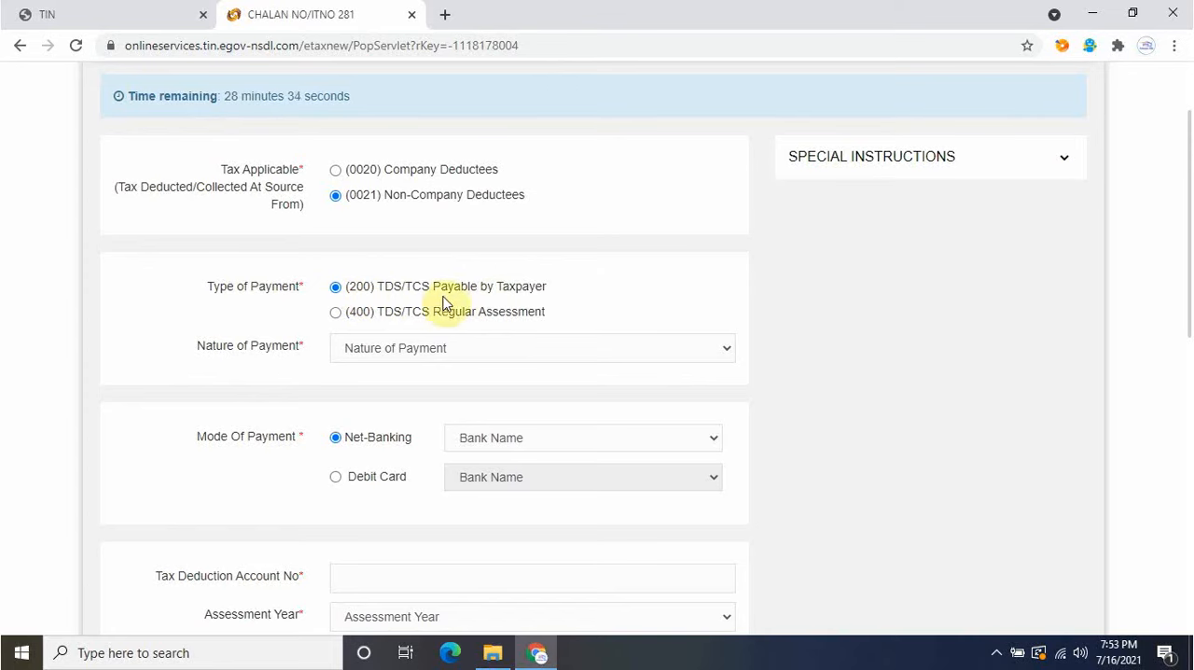
# Set the nature of payment to 94Q, deduction of tax at source on payment of certain sum for purchase of goods.
pyautogui.click(446, 362)
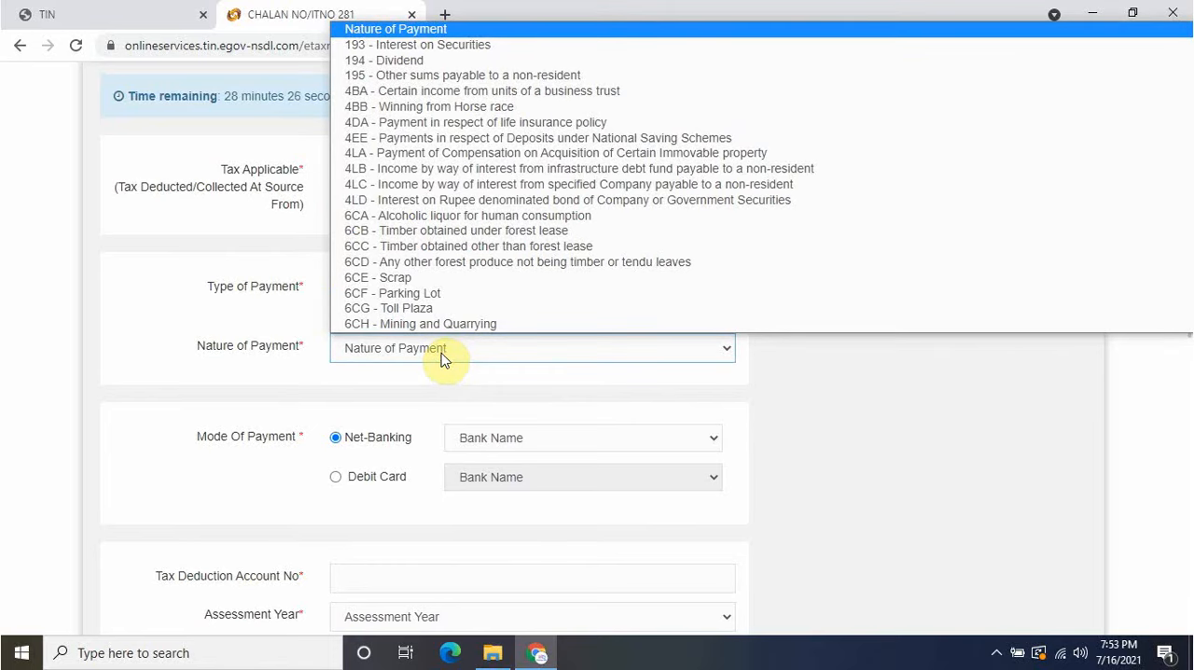
pyautogui.scroll(-10, 345, 158)
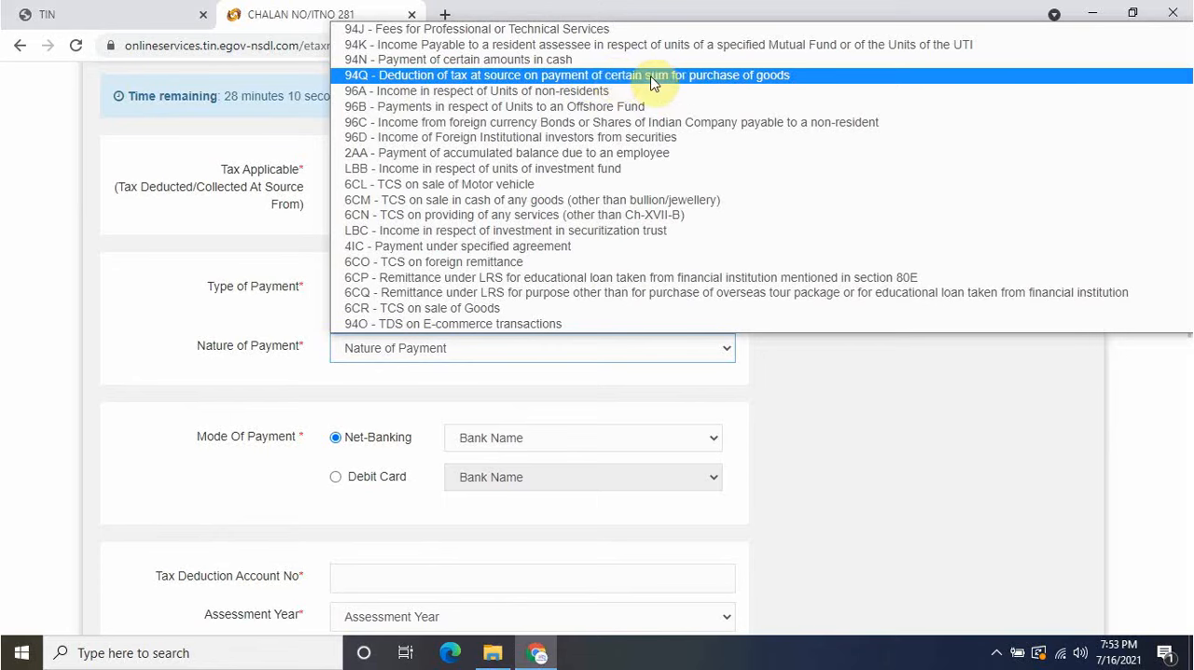
pyautogui.click(772, 82)
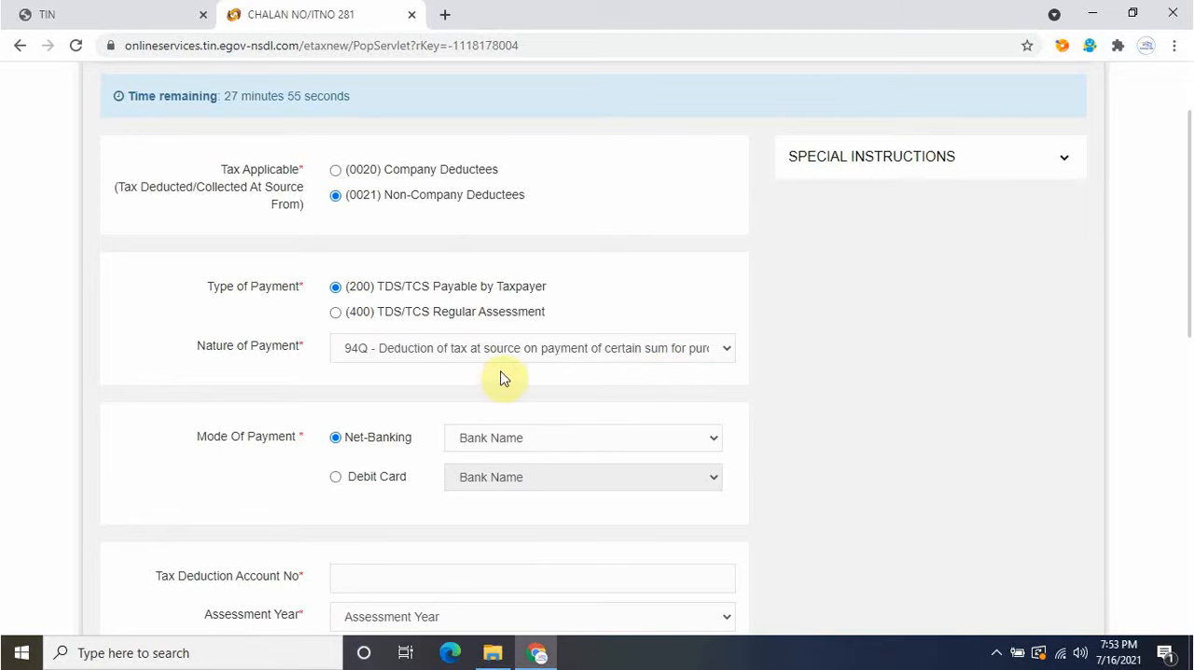
# Choose Union Bank of India as the net-banking bank for the mode of payment.
pyautogui.scroll(-1, 1187, 172)
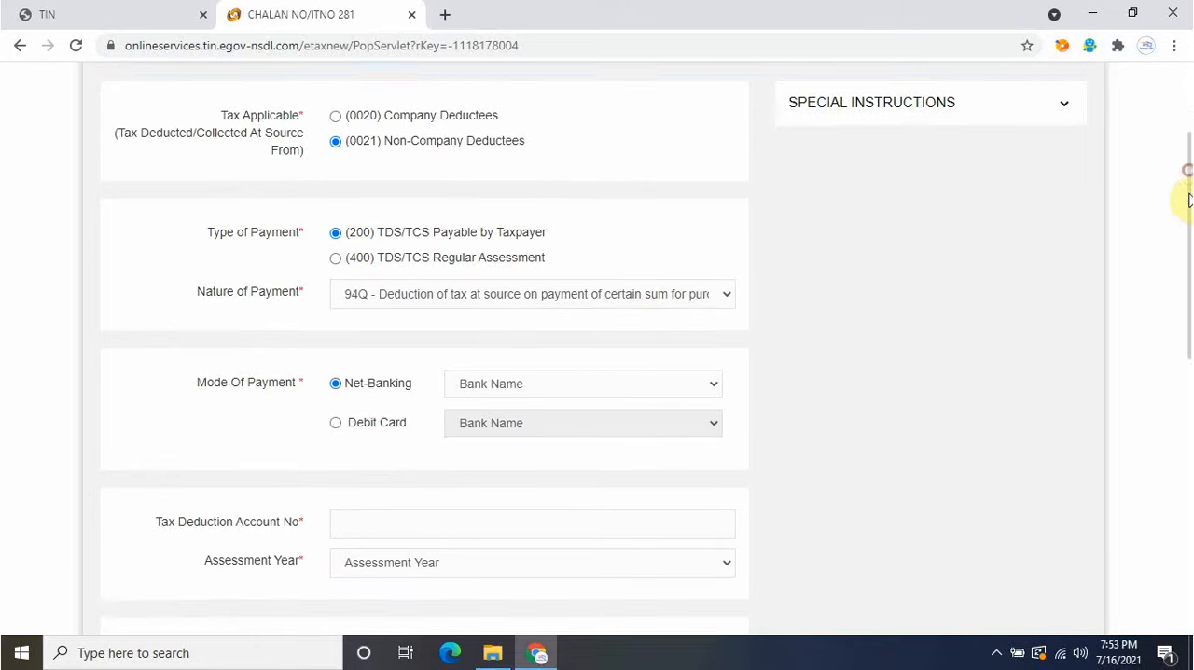
pyautogui.moveTo(1188, 204); pyautogui.dragTo(1188, 228)
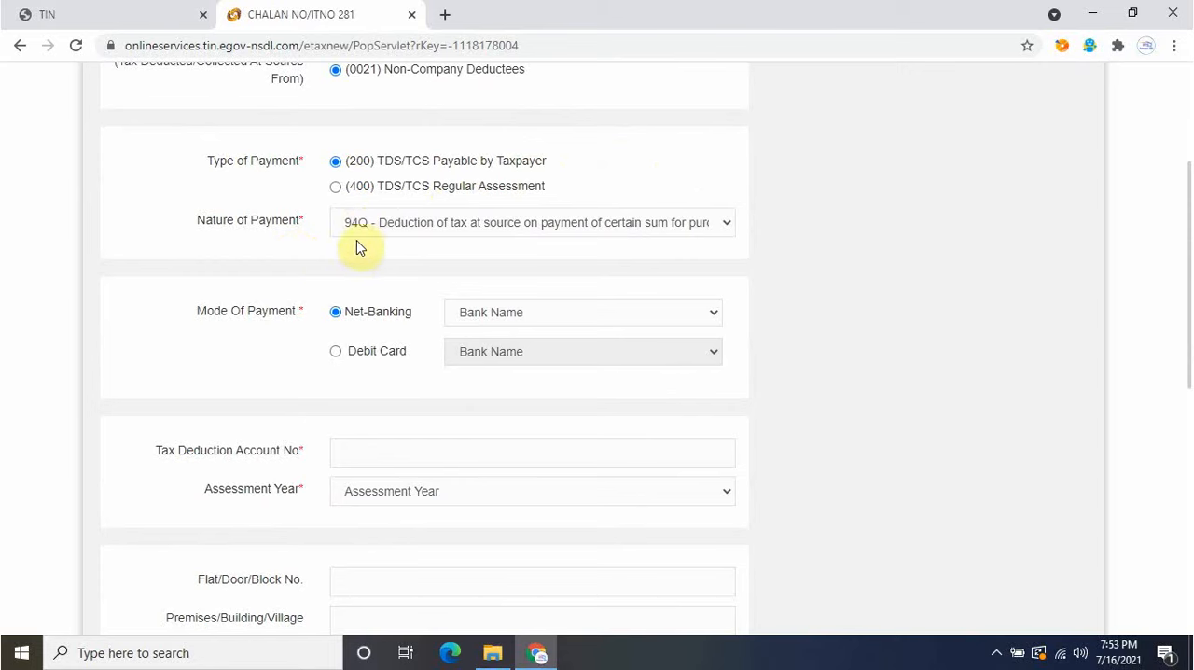
pyautogui.click(547, 317)
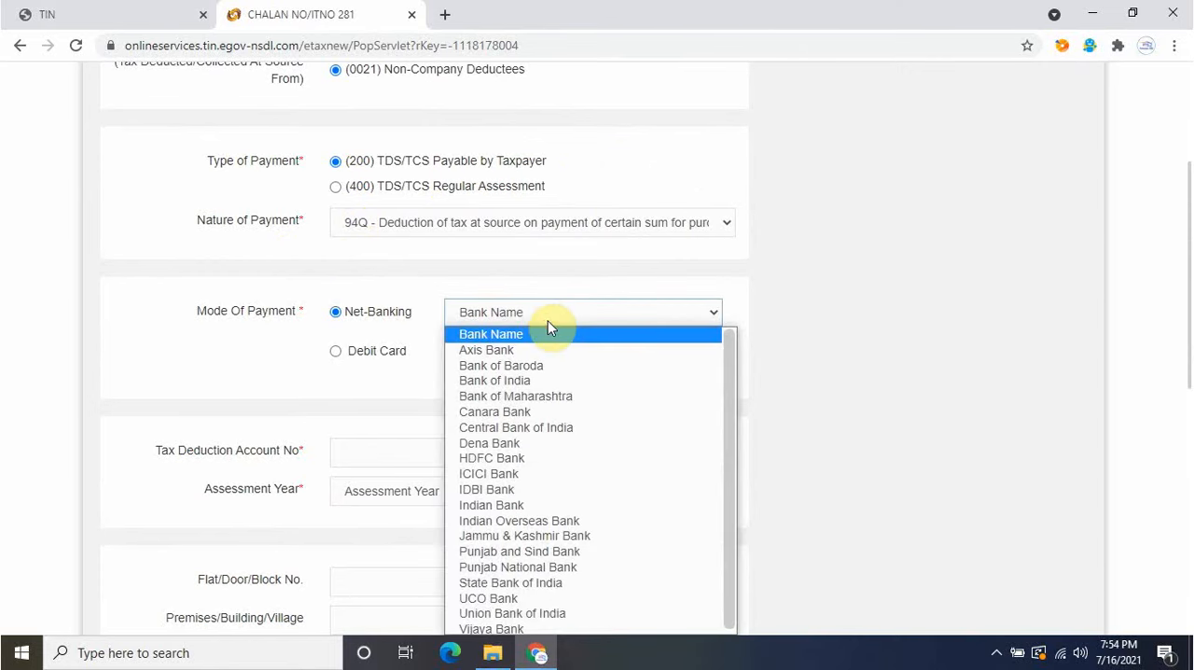
pyautogui.press('u')
pyautogui.press('Down')
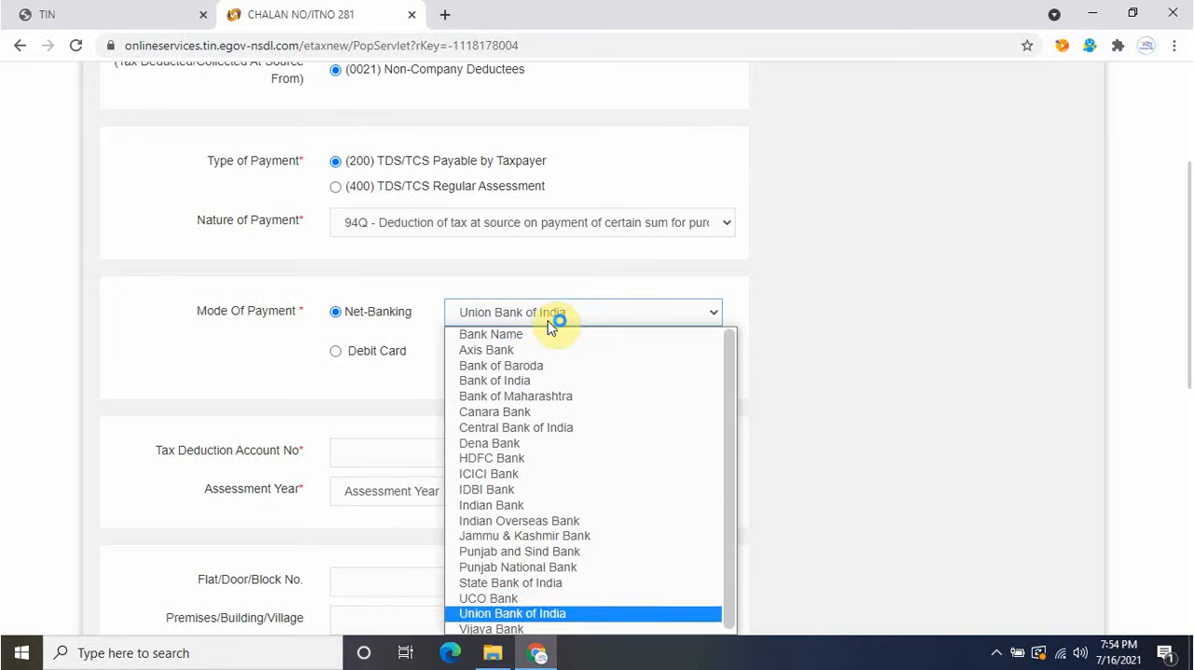
pyautogui.click(562, 613)
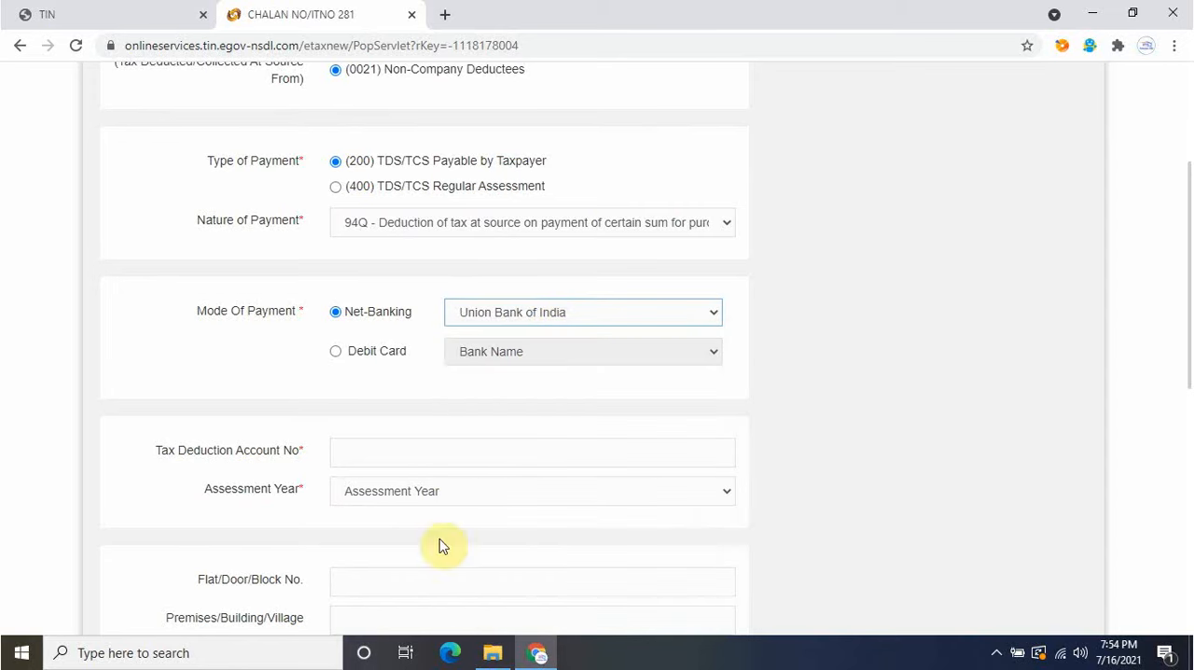
# Enter the tax deduction account number and set the assessment year to 2022-23.
pyautogui.click(391, 451)
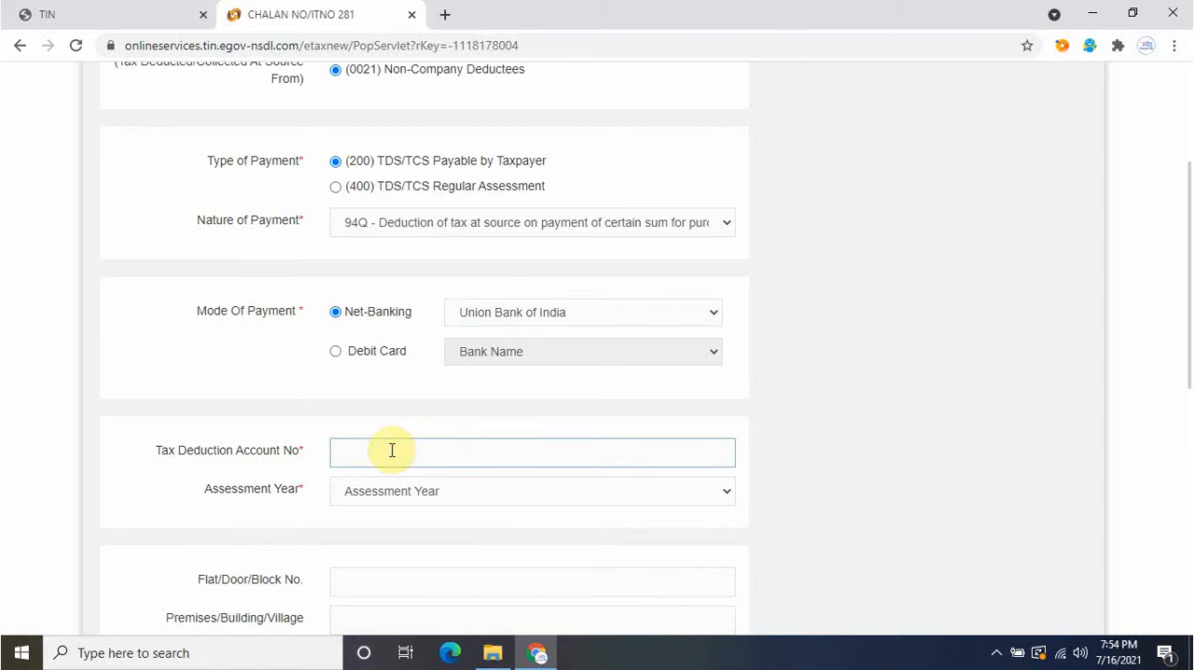
pyautogui.hotkey('ctrl', 'v')
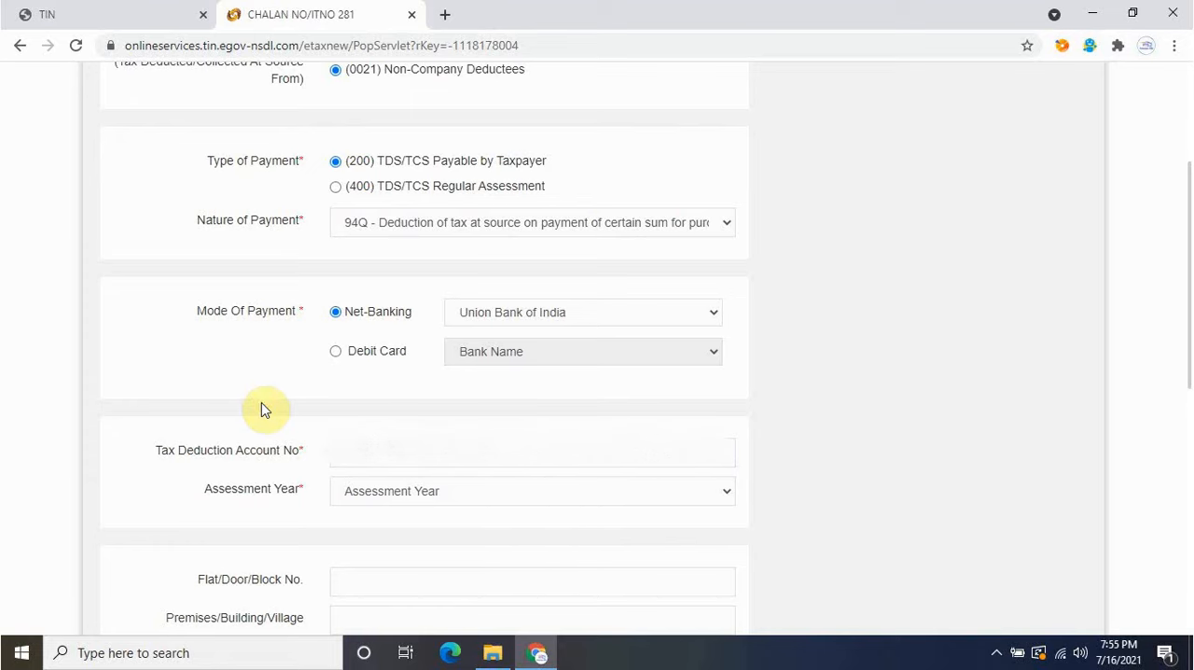
pyautogui.click(403, 493)
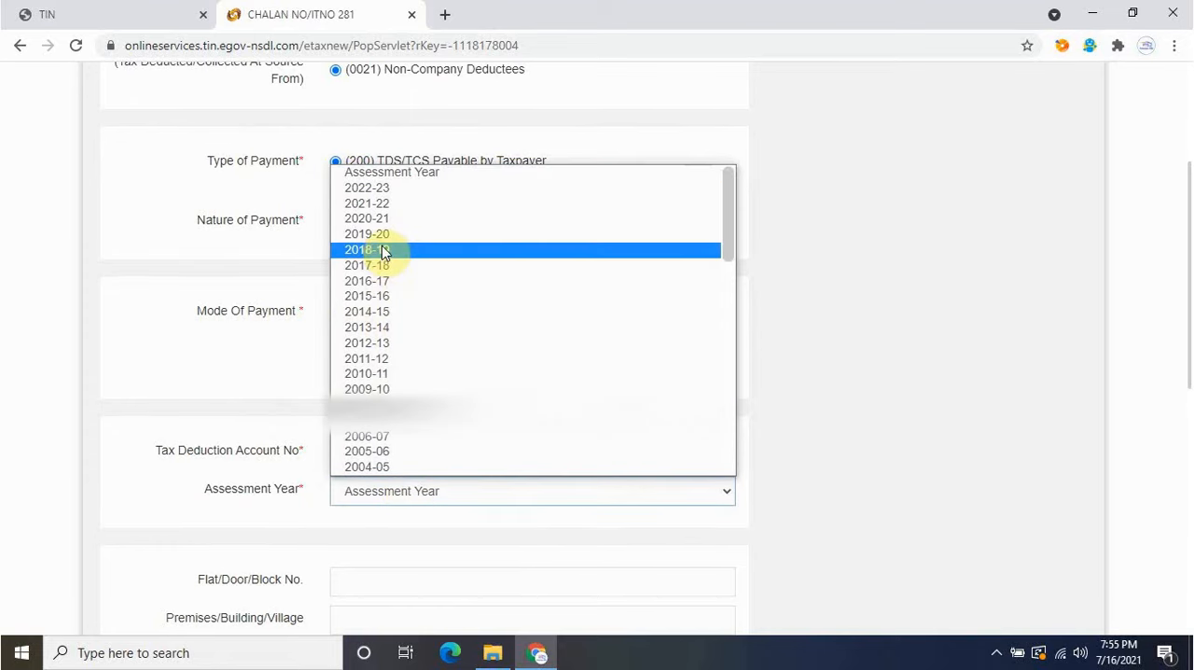
pyautogui.click(386, 189)
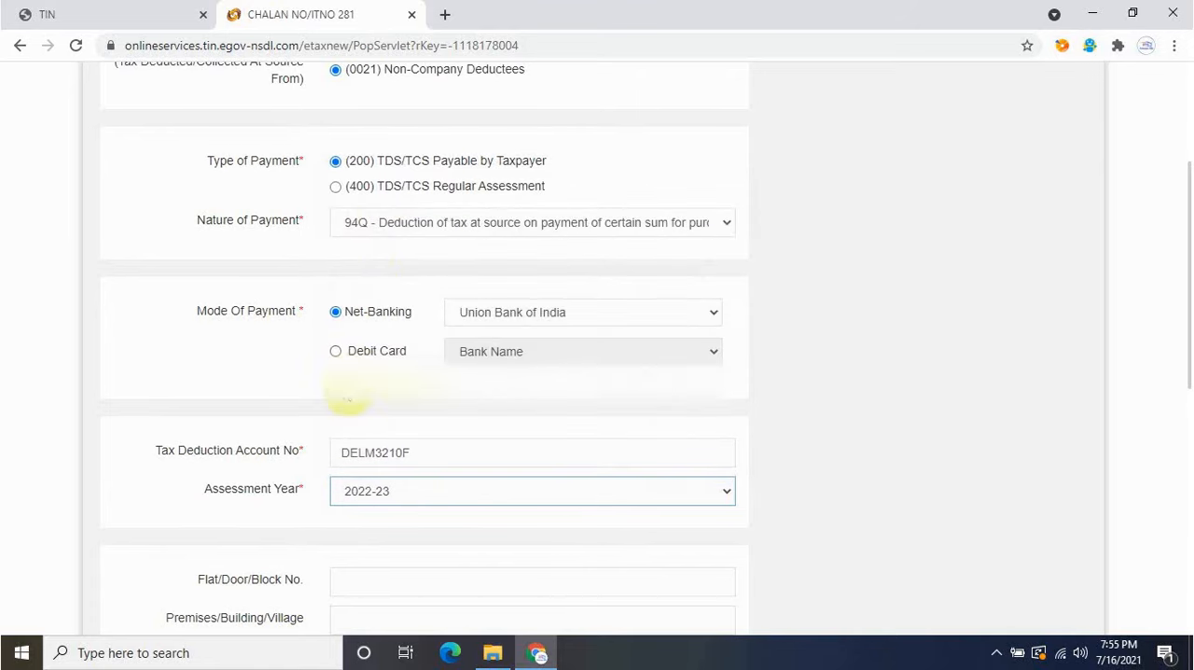
# Fill in the address, state, pin code, email and mobile number fields of the challan form.
pyautogui.click(1185, 185)
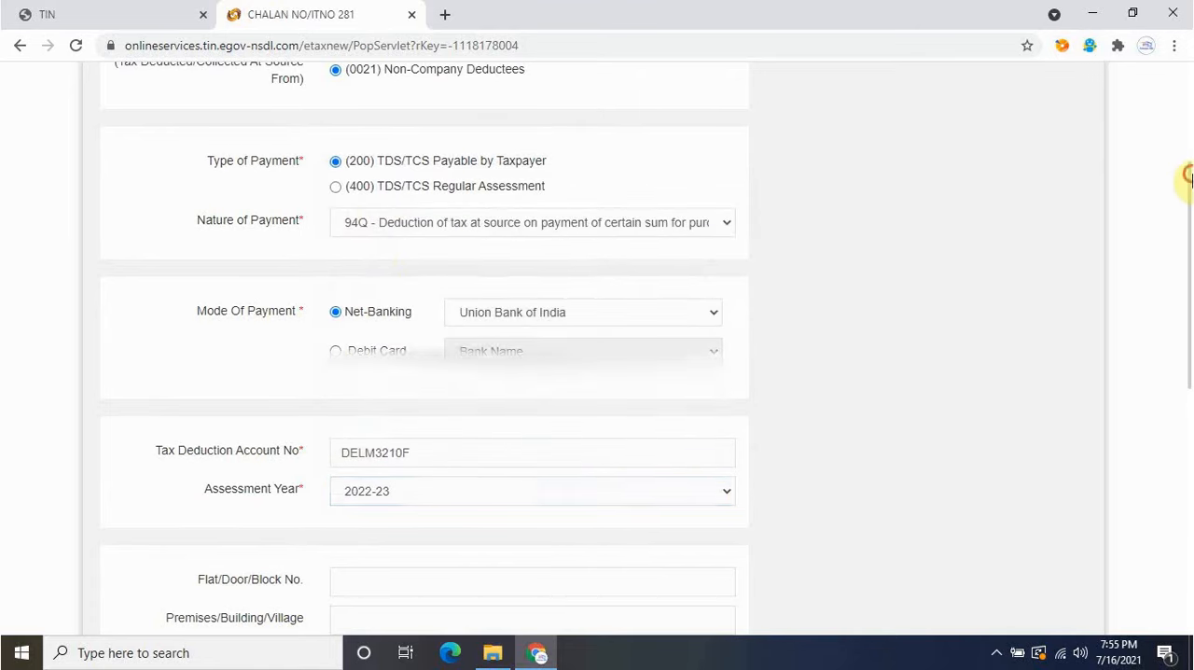
pyautogui.moveTo(1190, 176); pyautogui.dragTo(1189, 252)
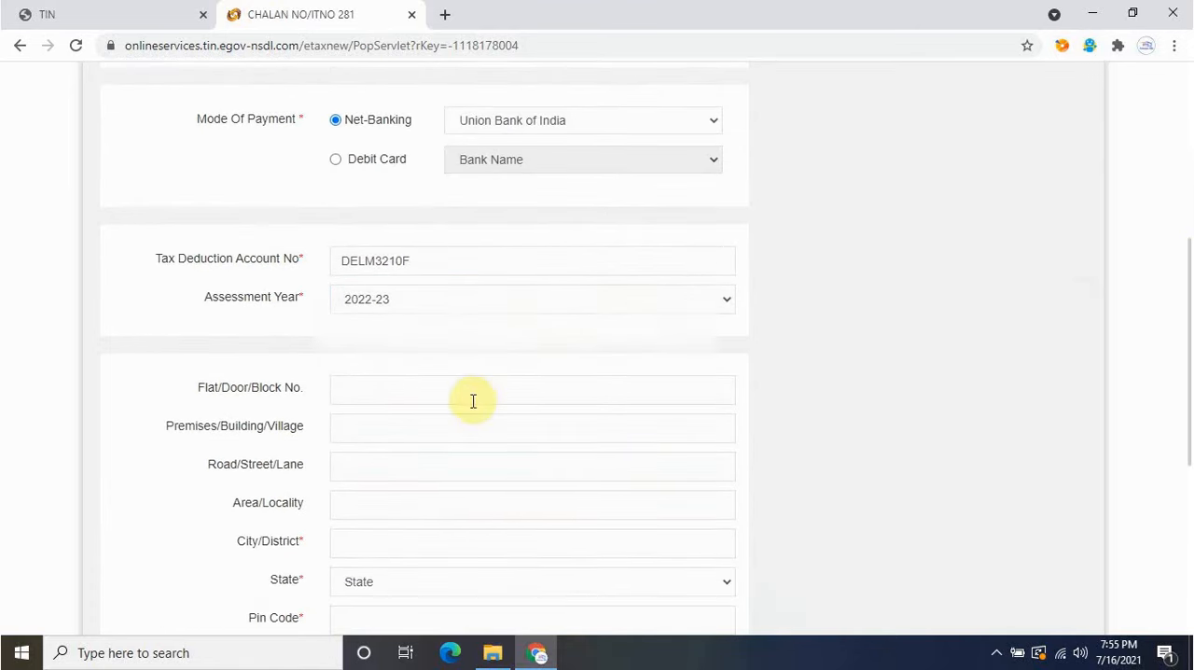
pyautogui.click(1191, 238)
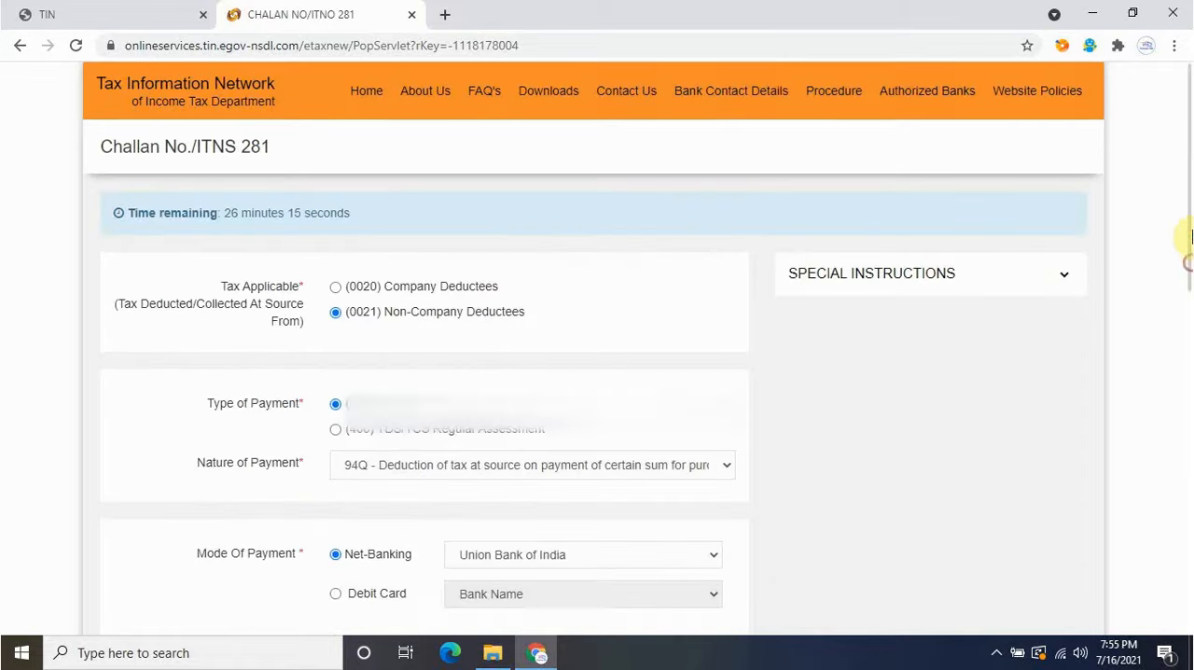
pyautogui.moveTo(1191, 243); pyautogui.dragTo(1186, 492)
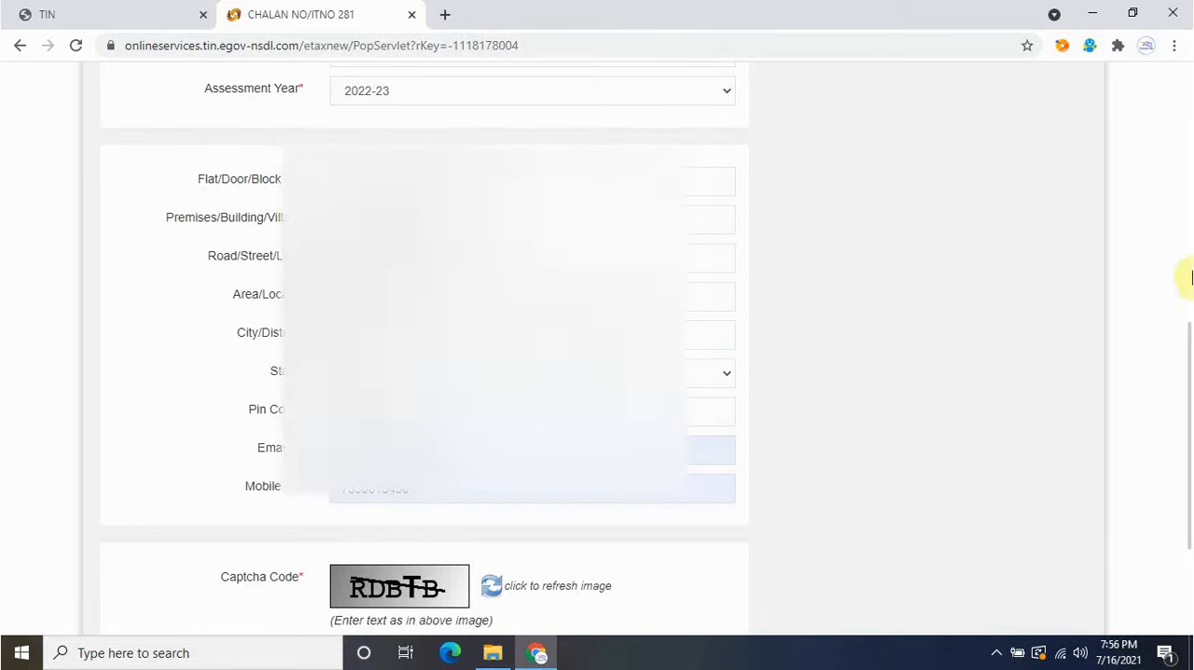
# Enter the displayed captcha code and proceed with the challan, correcting the tax deduction account number.
pyautogui.scroll(-2, 1189, 410)
pyautogui.scroll(-1, 1189, 439)
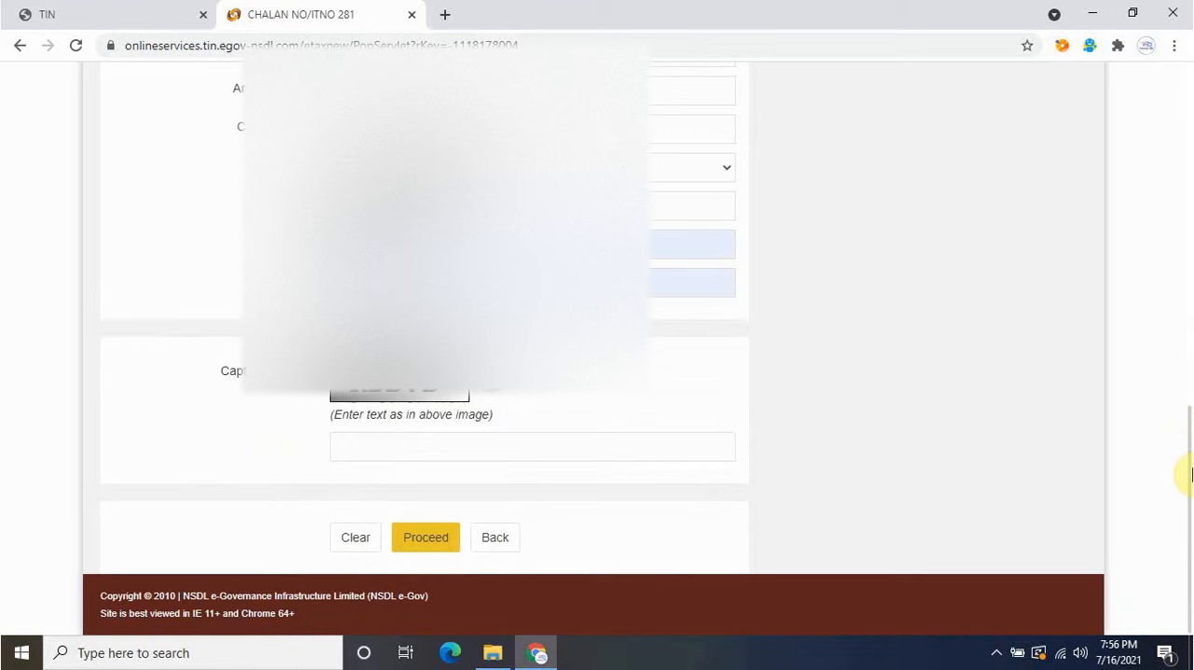
pyautogui.click(683, 454)
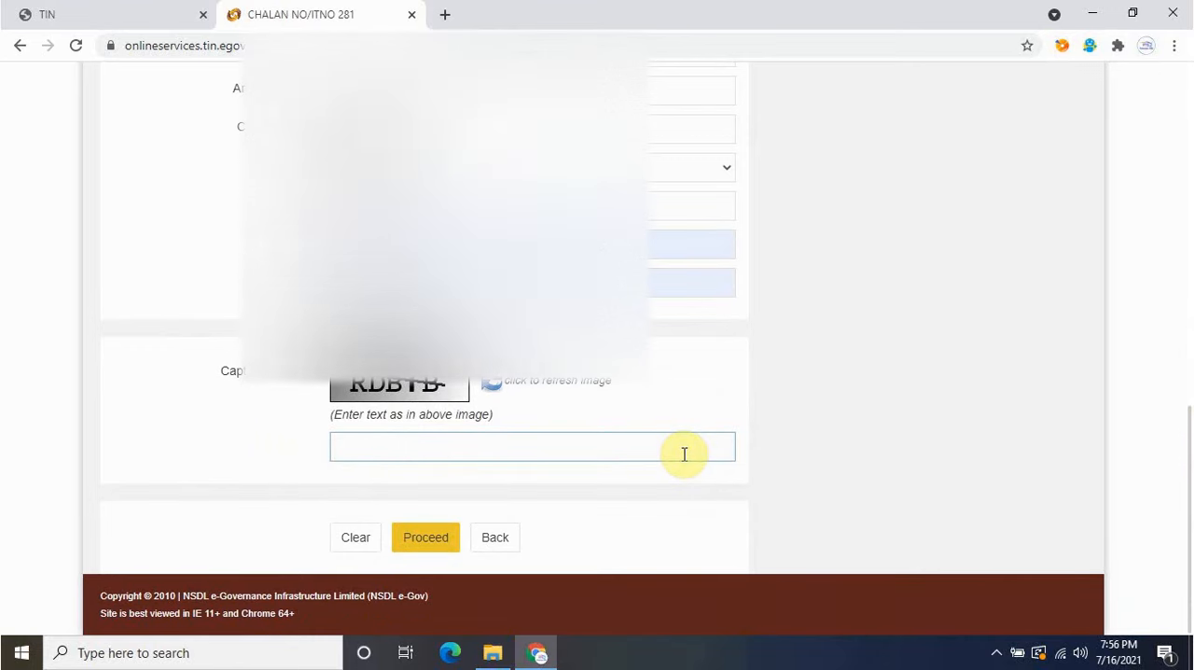
pyautogui.write('RDBTB')
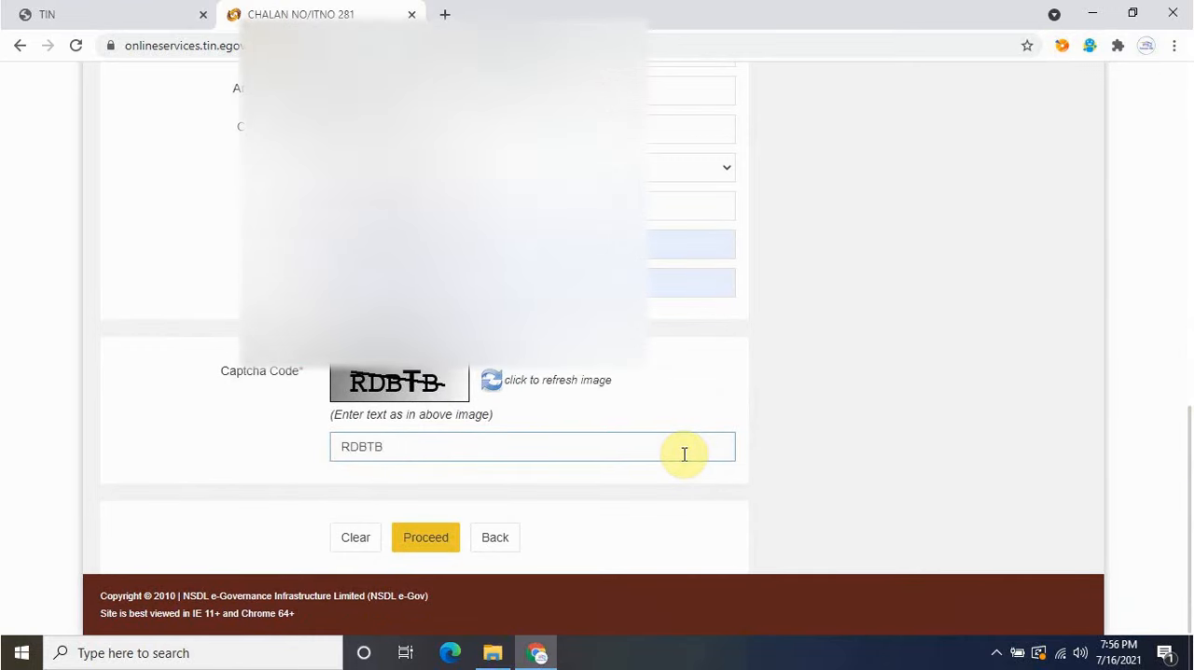
pyautogui.click(644, 491)
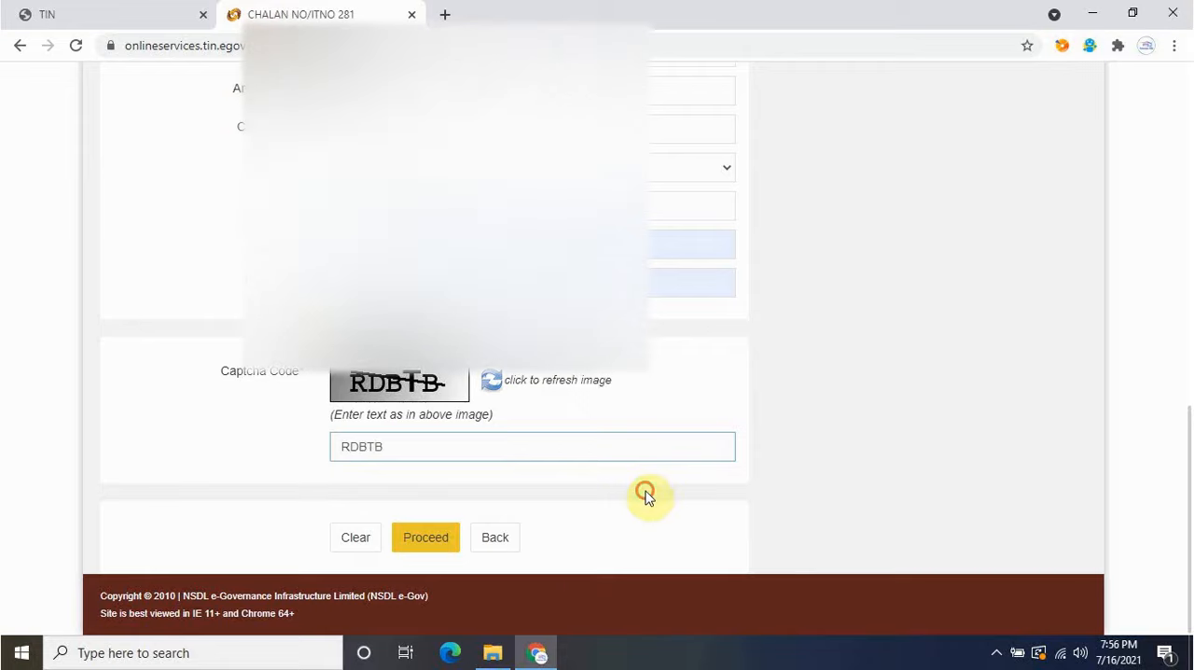
pyautogui.click(448, 539)
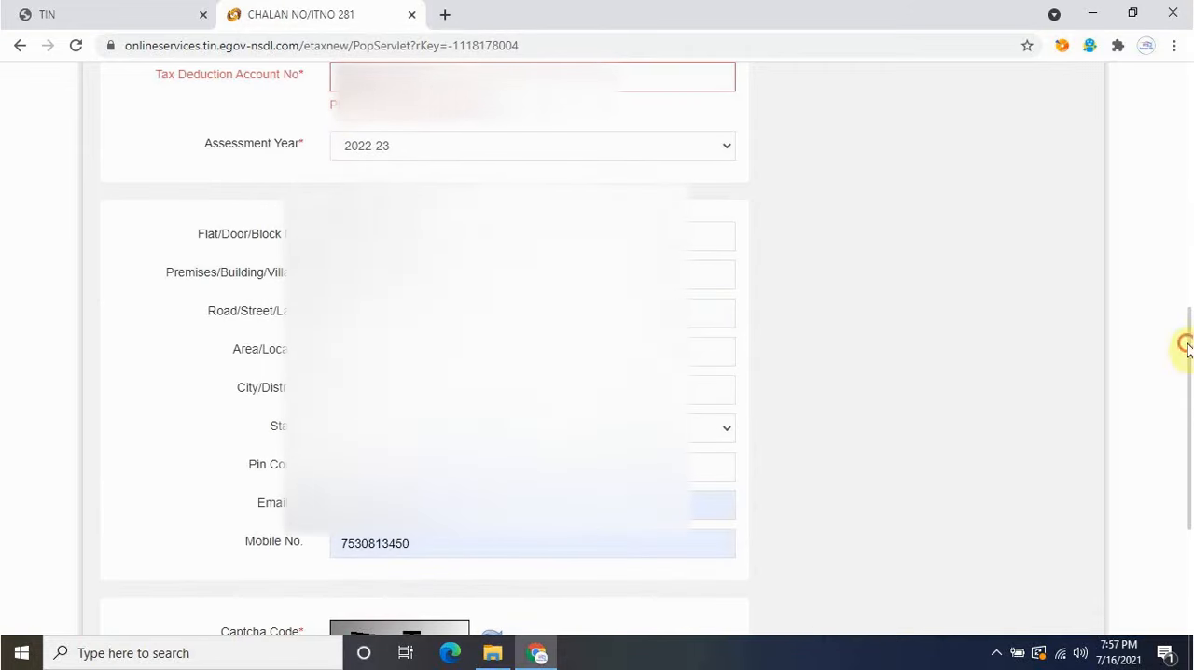
pyautogui.moveTo(1189, 346); pyautogui.dragTo(1178, 466)
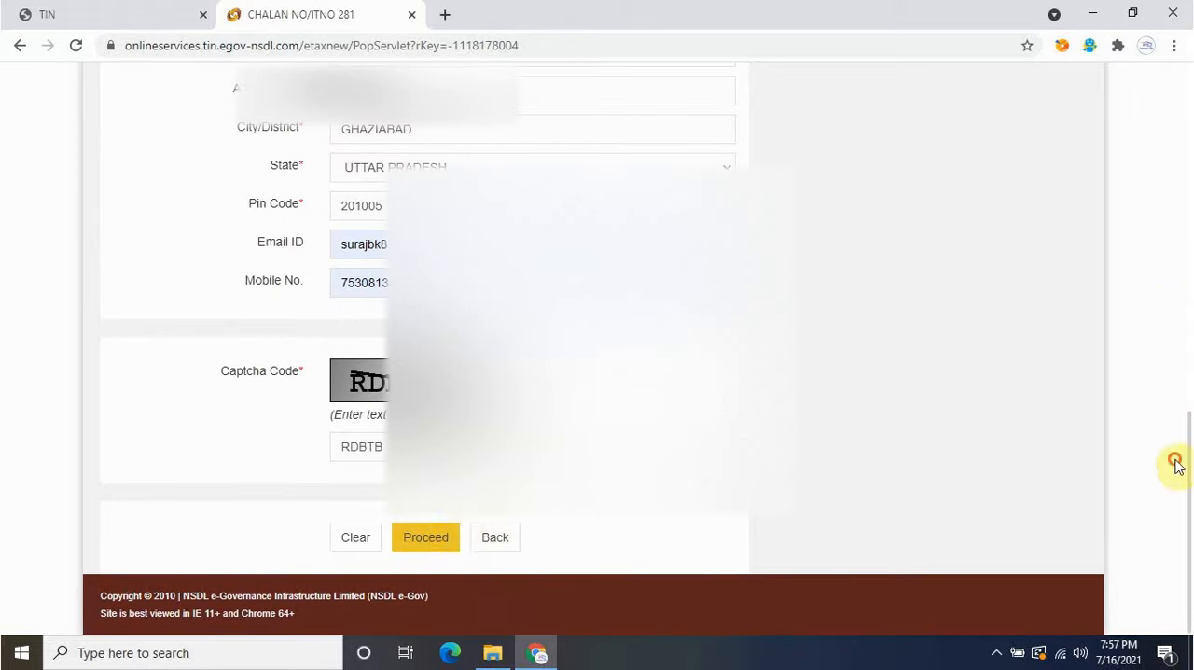
pyautogui.click(445, 535)
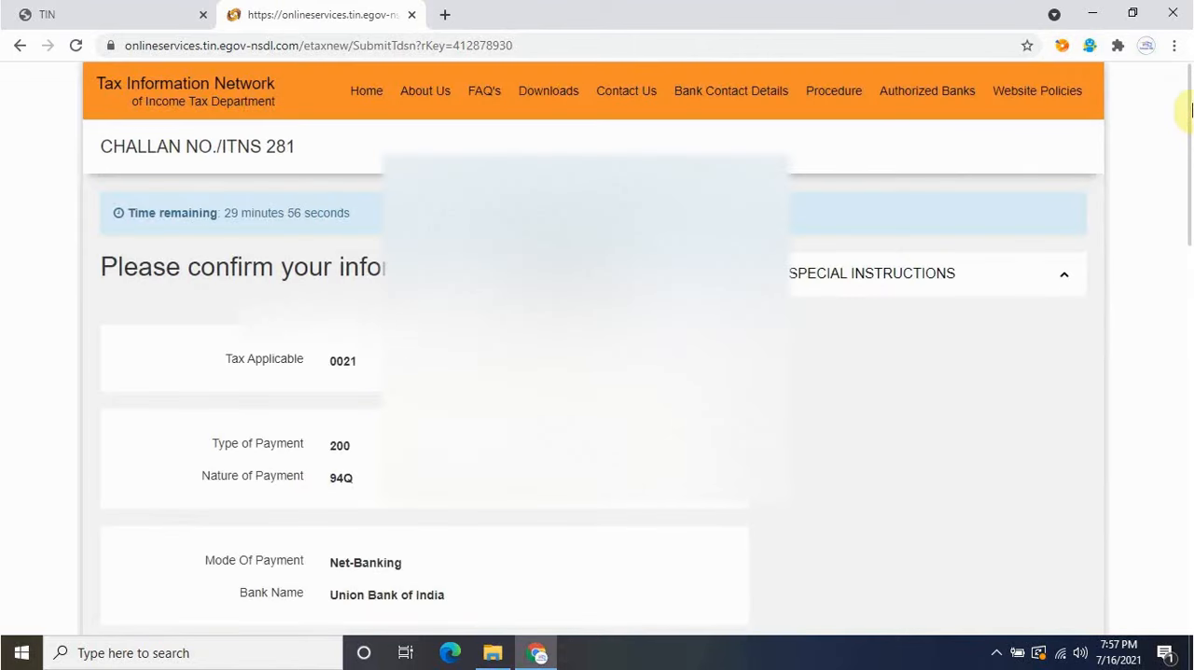
# Review the challan confirmation details, agree to the consent statement and submit the challan to the bank.
pyautogui.moveTo(1189, 110); pyautogui.dragTo(1186, 226)
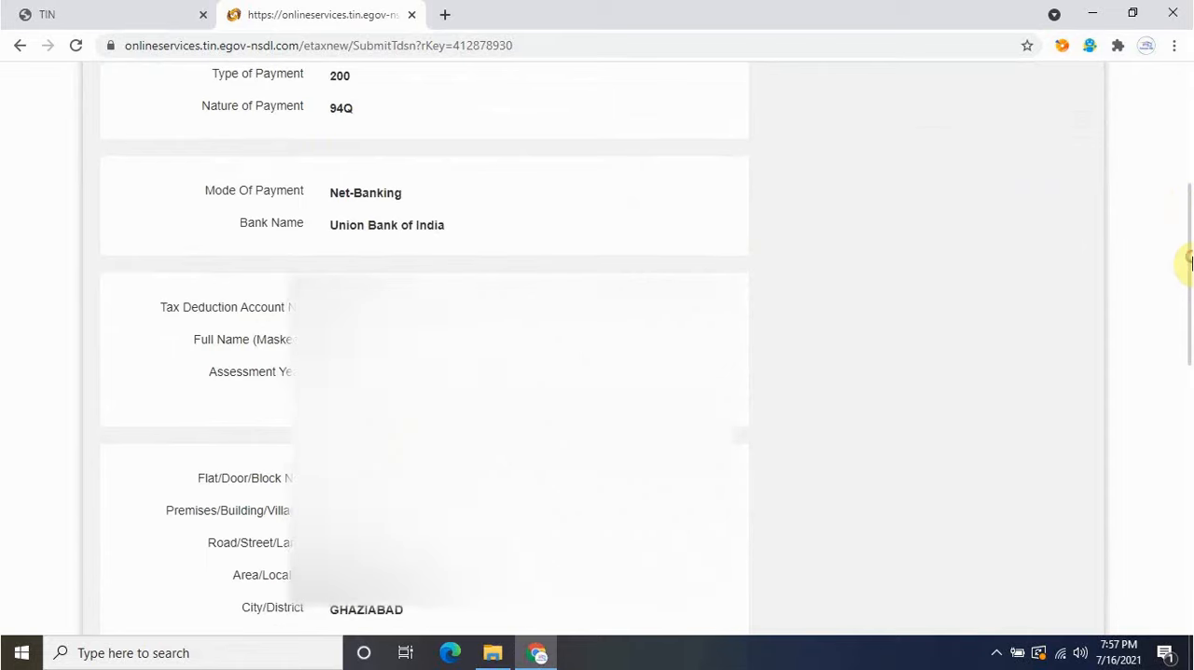
pyautogui.moveTo(1189, 261); pyautogui.dragTo(1181, 320)
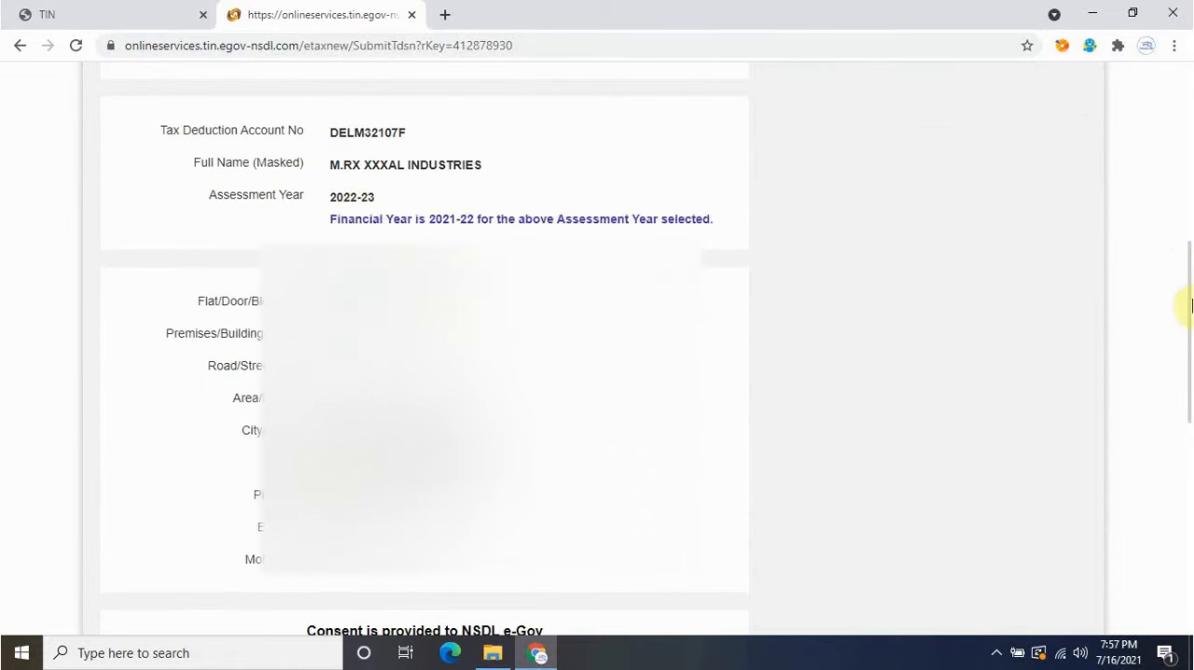
pyautogui.moveTo(1192, 305); pyautogui.dragTo(1181, 512)
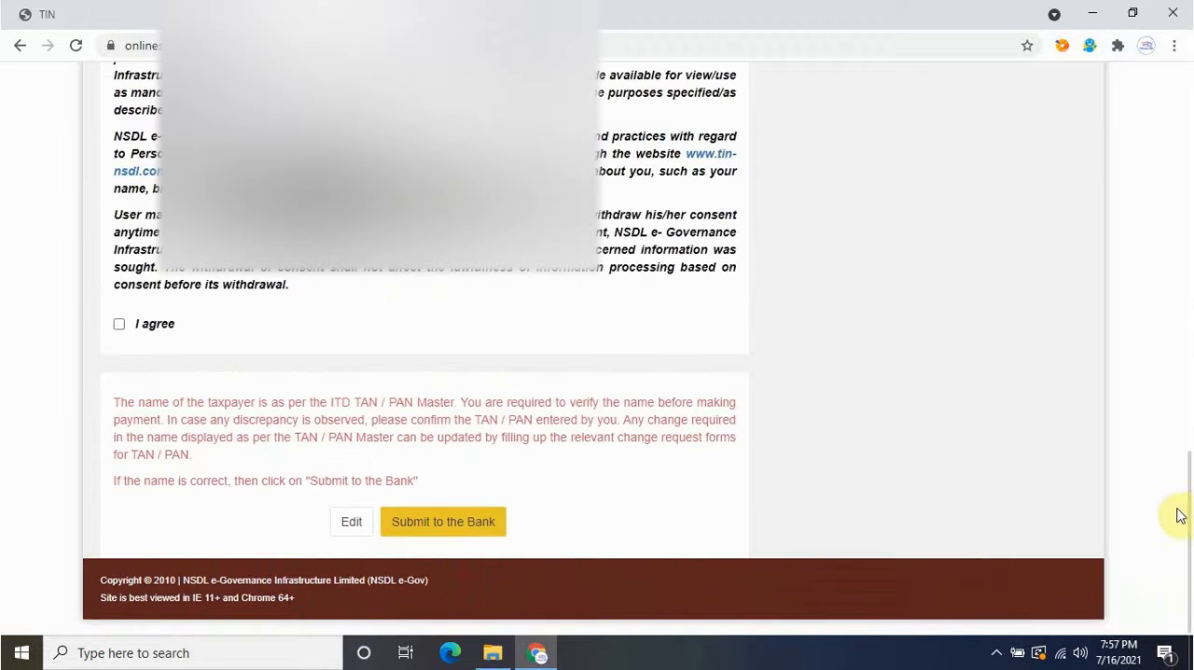
pyautogui.click(118, 324)
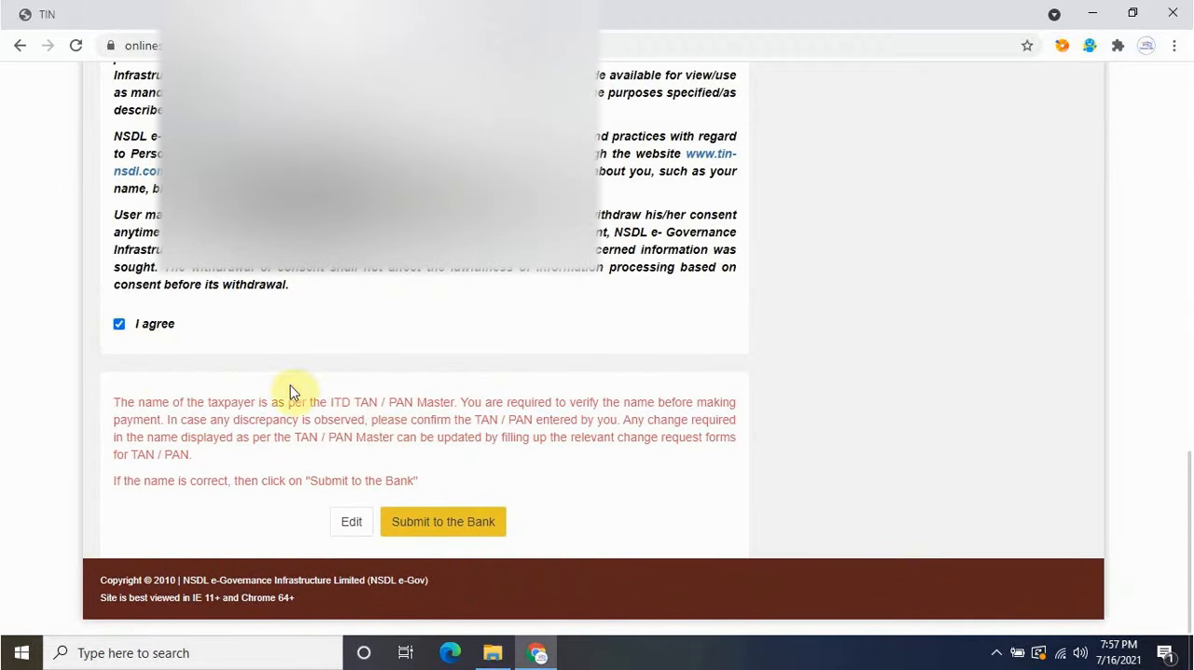
pyautogui.click(474, 526)
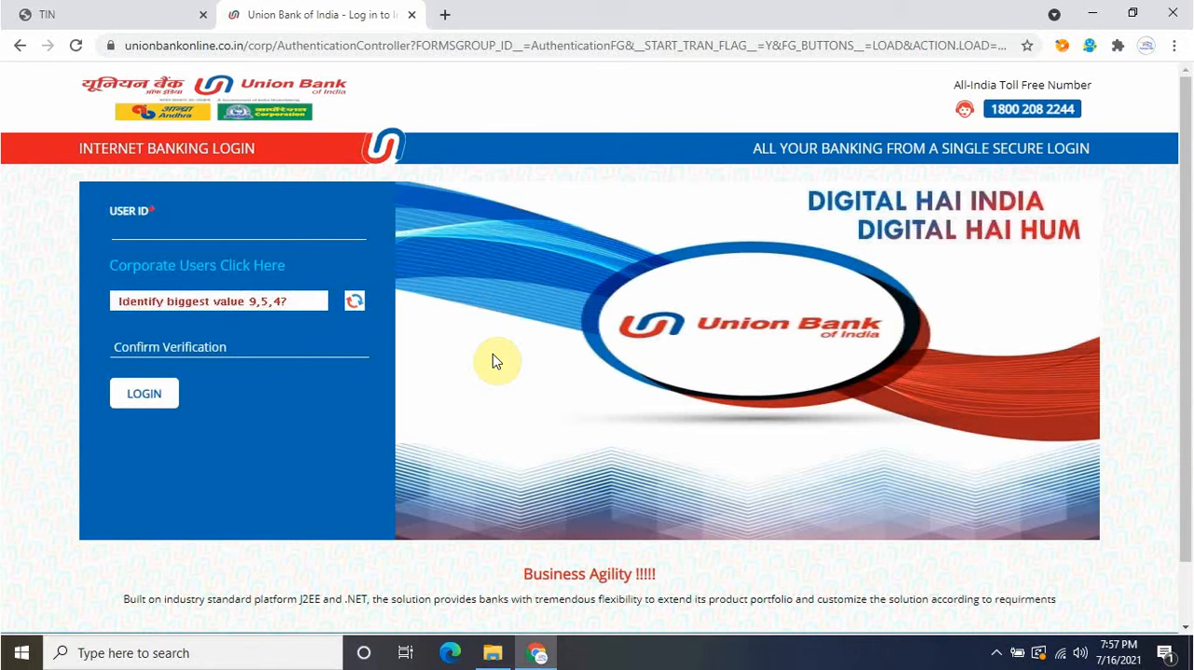
# Close the Union Bank of India login page and open the incometax.gov.in e-filing portal in a new tab.
pyautogui.click(261, 239)
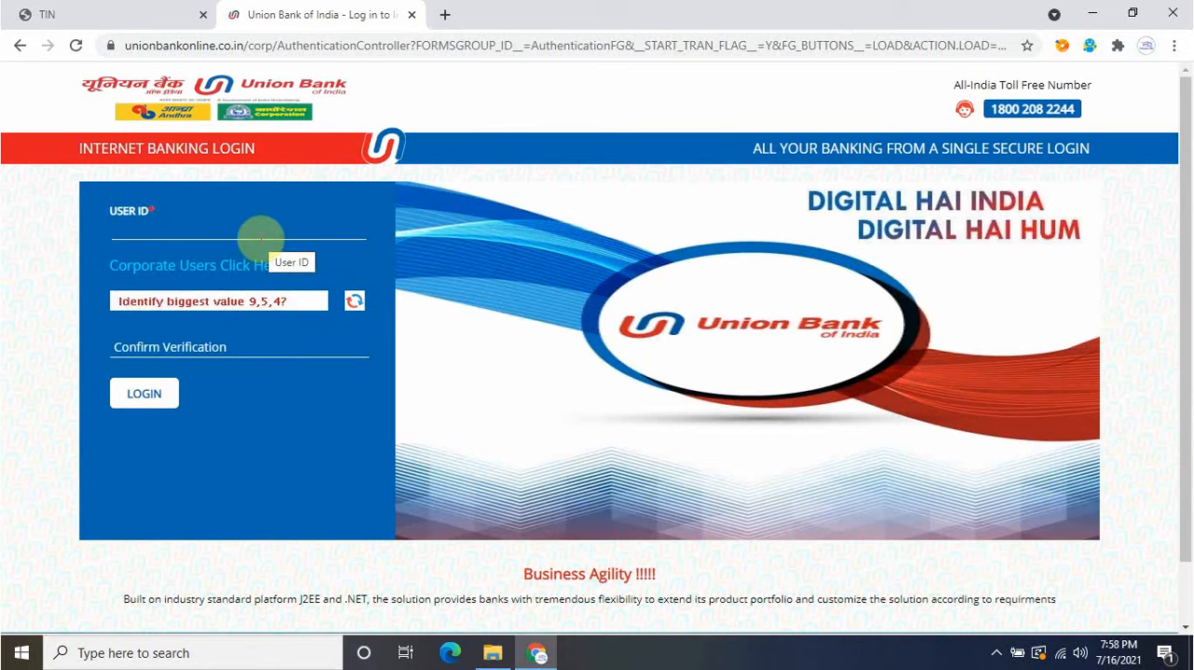
pyautogui.hotkey('ctrl', 'w')
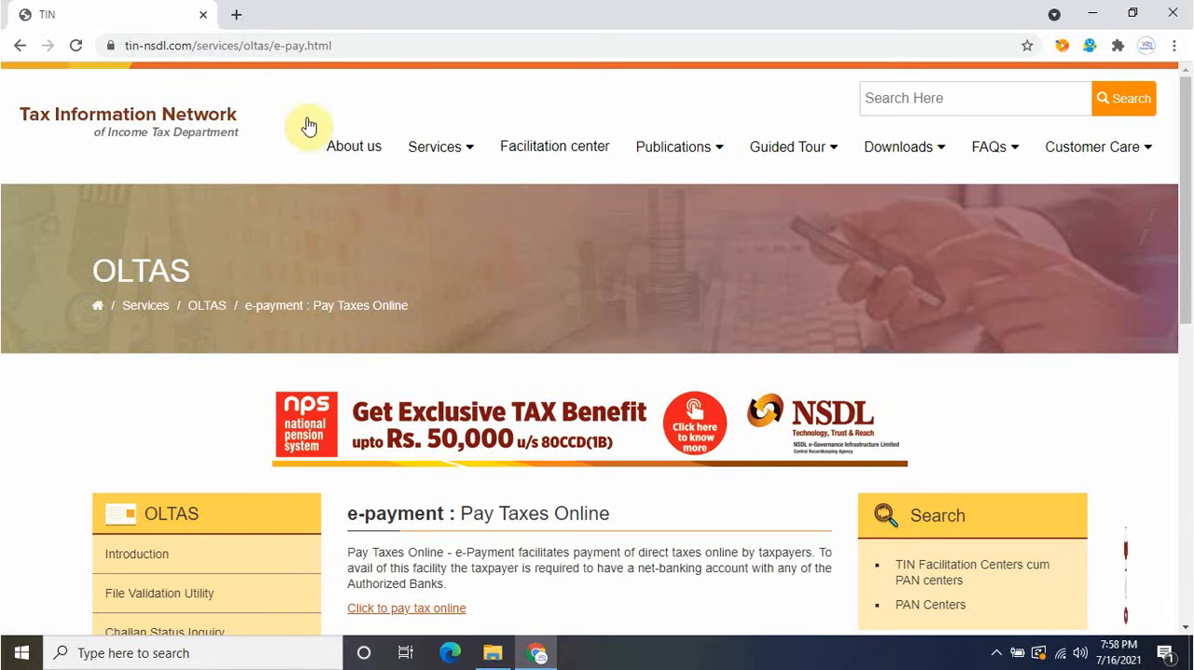
pyautogui.click(236, 14)
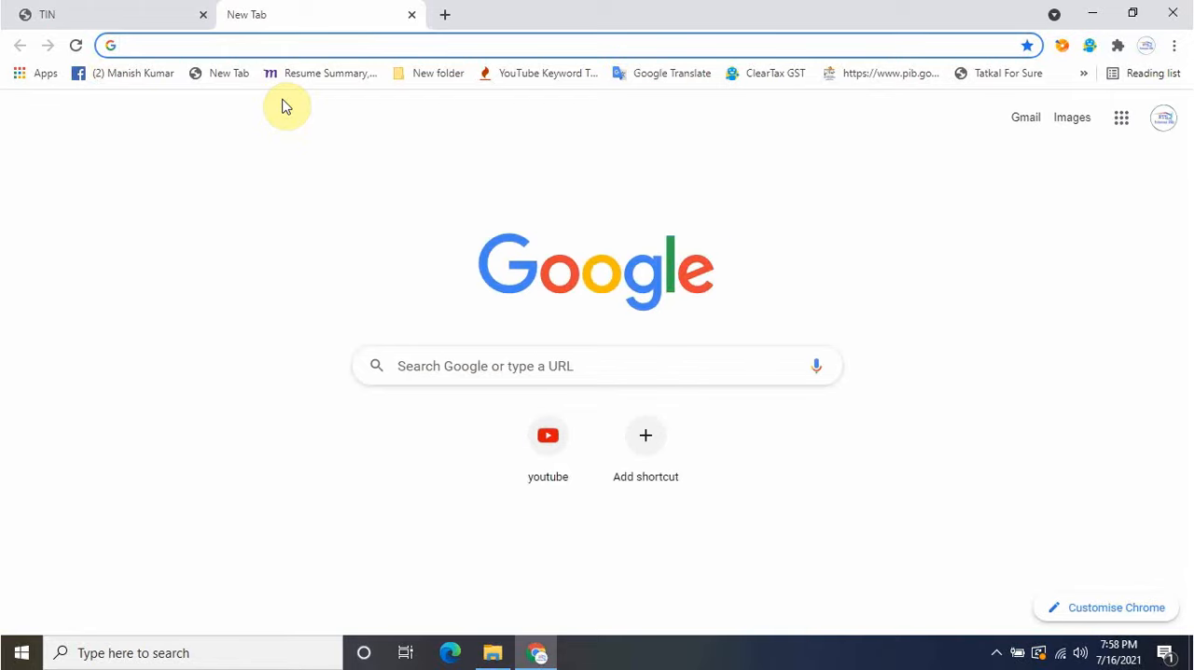
pyautogui.write('INCOMEtax.gov.in')
pyautogui.press('Return')
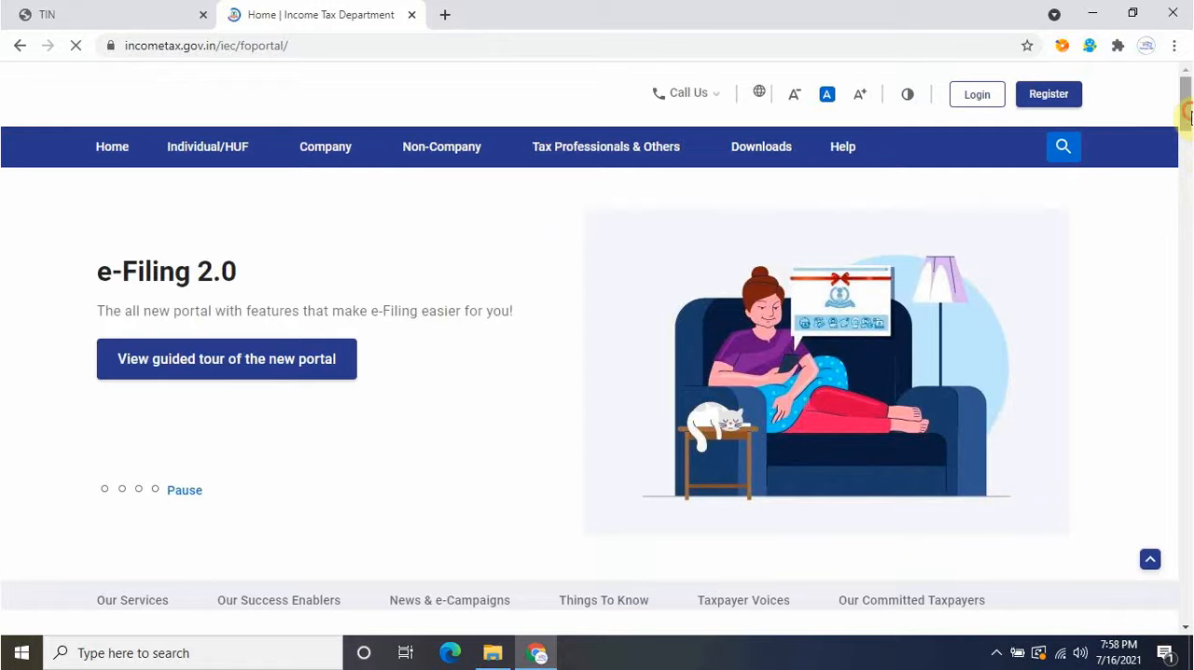
# Go to e-Pay Tax, accept the disclaimer and proceed to Challan No./ITNS 281 for TDS/TCS.
pyautogui.moveTo(1187, 113); pyautogui.dragTo(1189, 155)
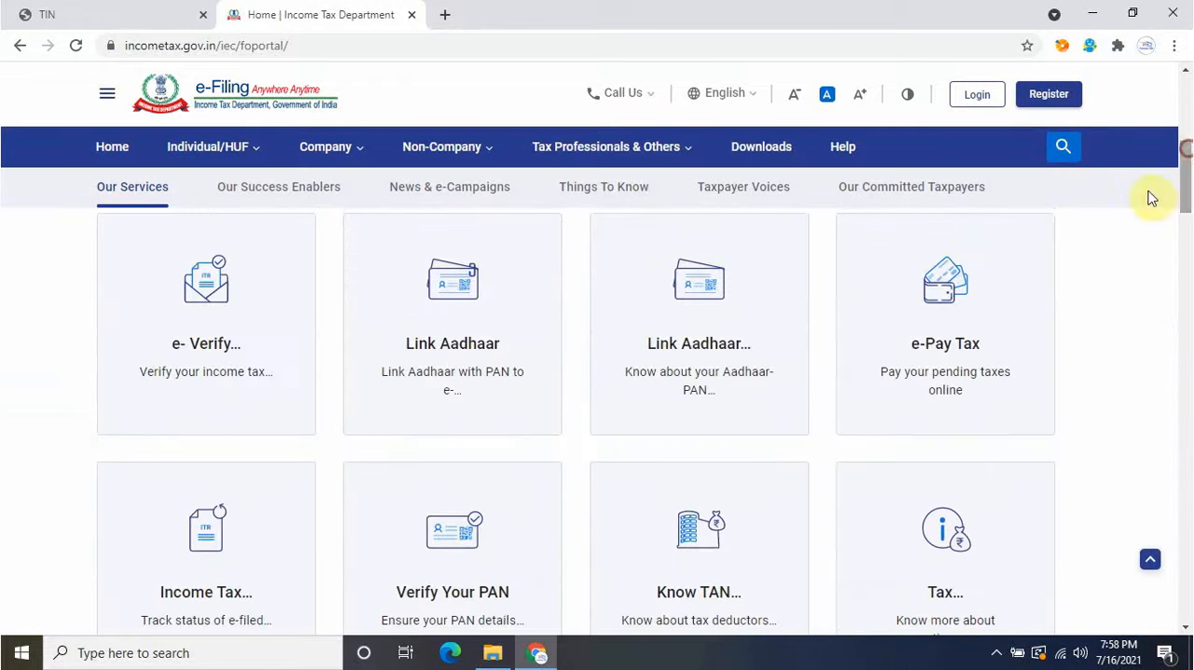
pyautogui.click(952, 347)
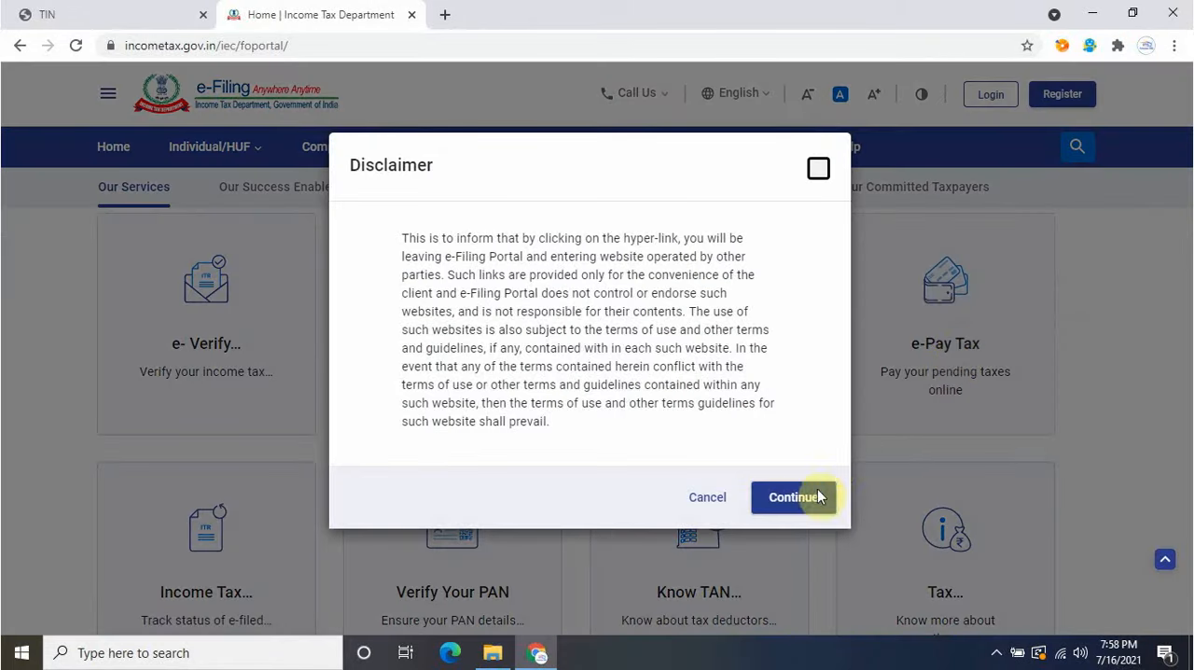
pyautogui.click(793, 497)
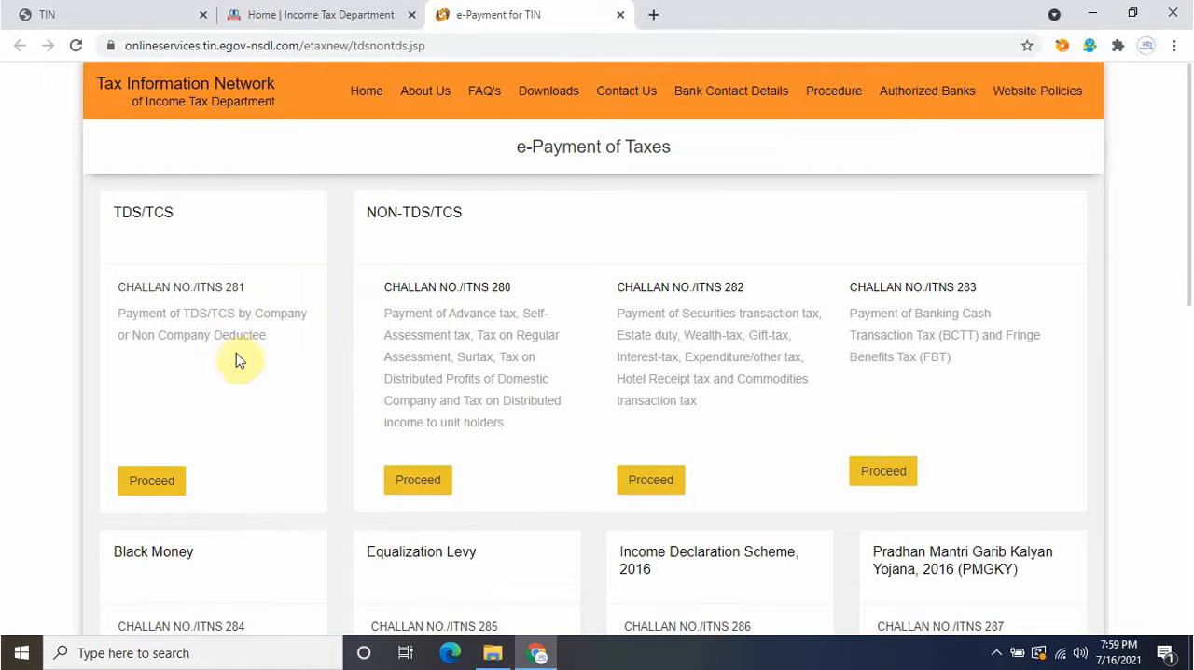
pyautogui.click(166, 481)
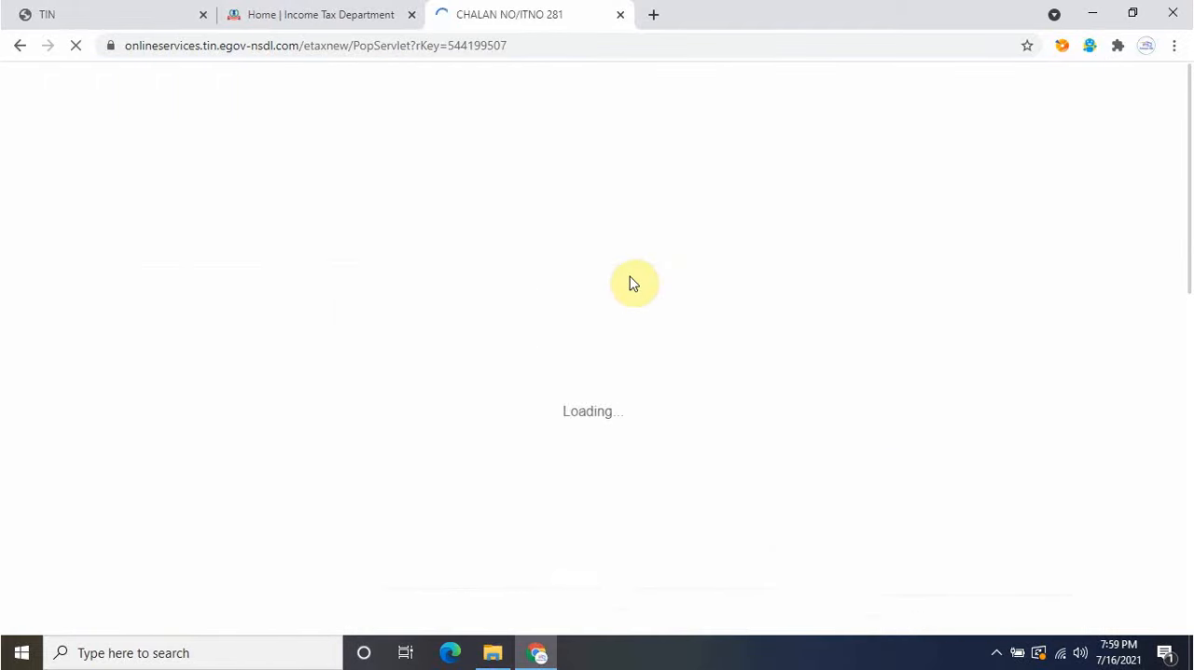